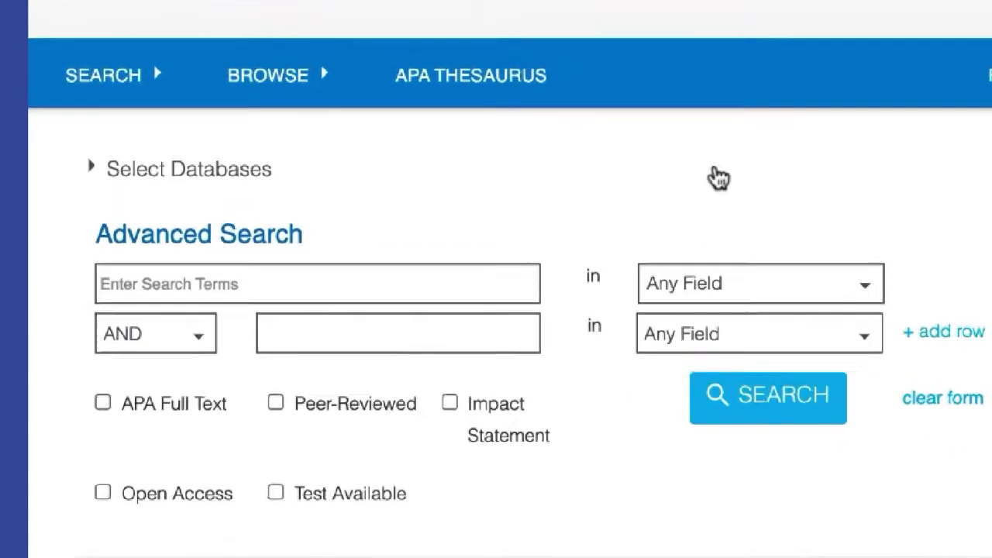
Display the SEARCH menu on the PsycNet home page to see basic and advanced search choices
mouse_move(321, 129)
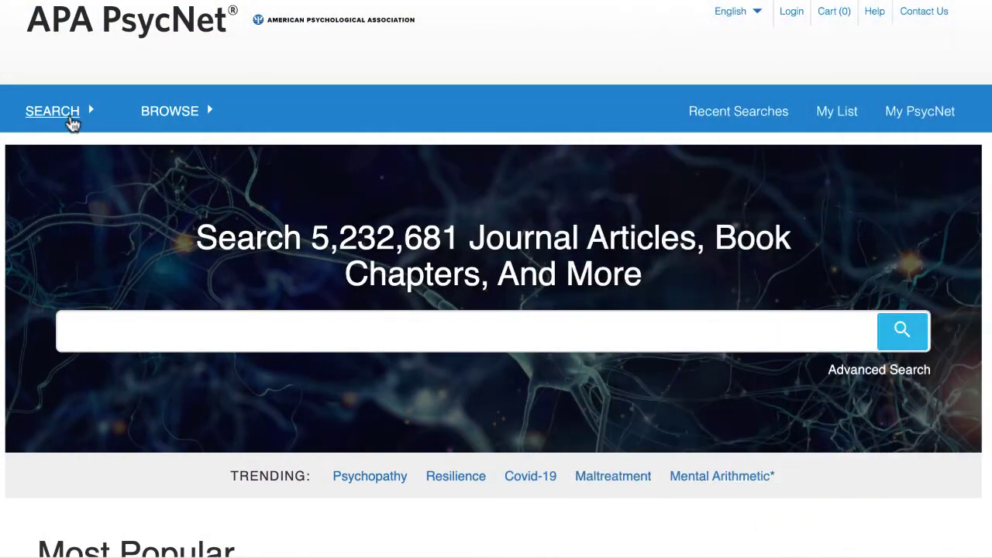
Go to the Advanced Search page and open the APA Thesaurus
left_click(73, 120)
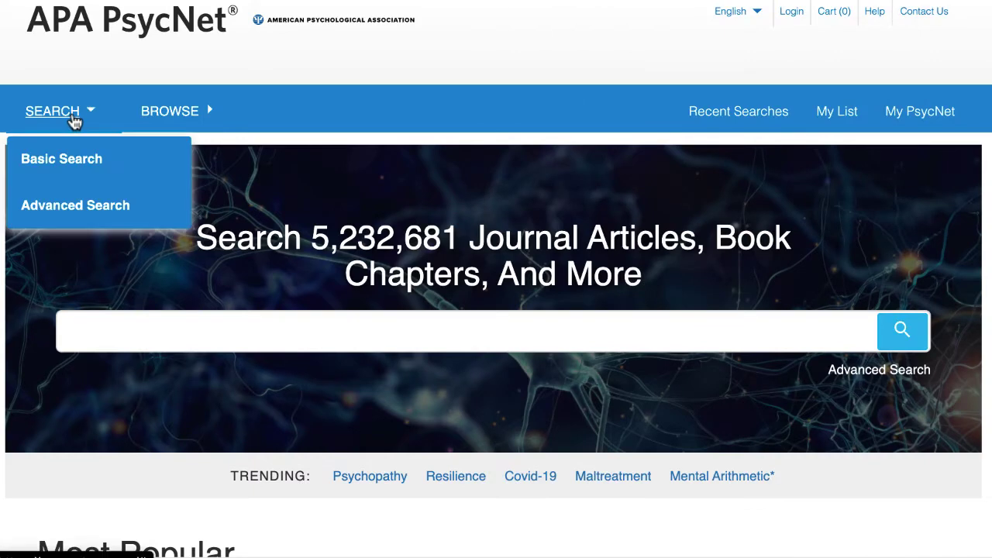
left_click(75, 205)
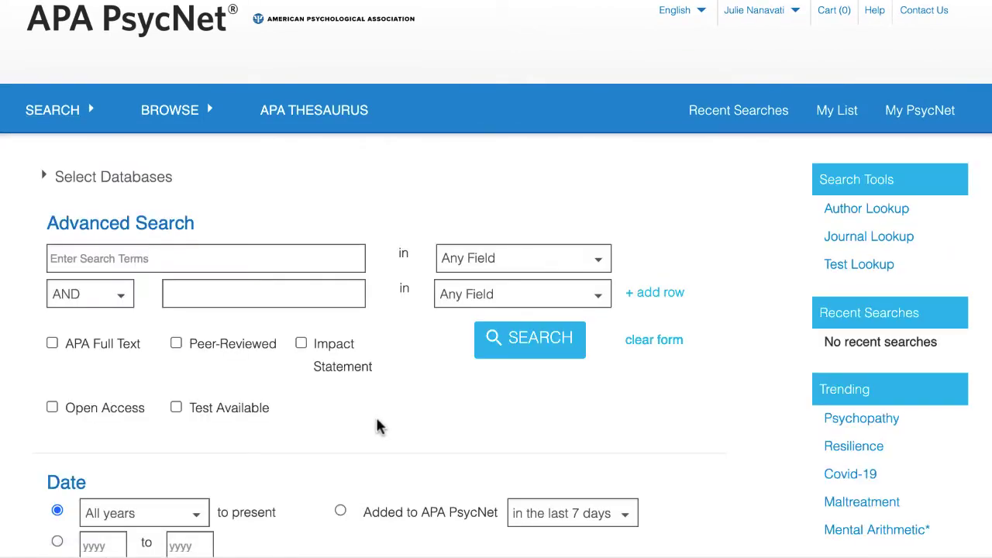
mouse_move(321, 130)
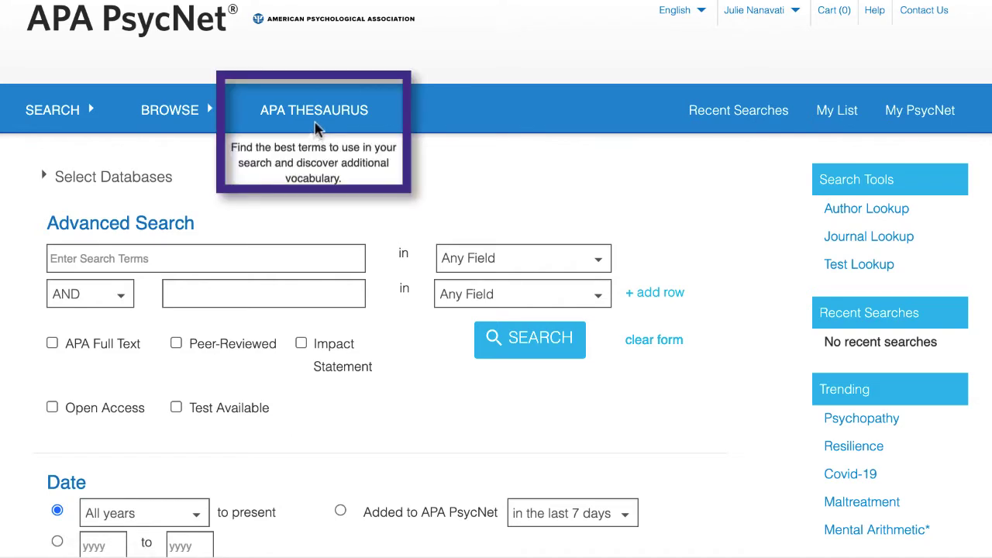
left_click(317, 117)
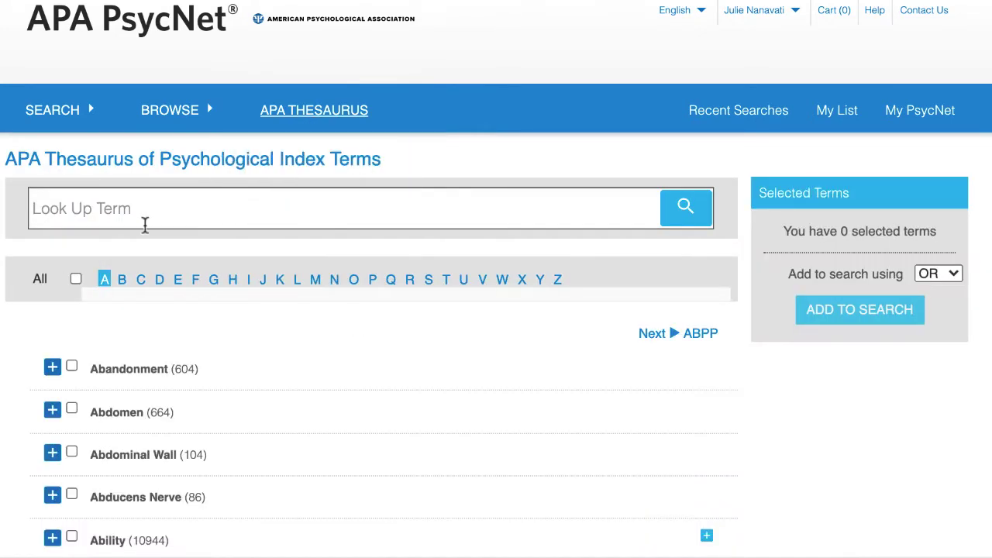
Look up 'ptsd' in the Thesaurus and select Posttraumatic Stress Disorder
left_click(144, 222)
type("ptsd")
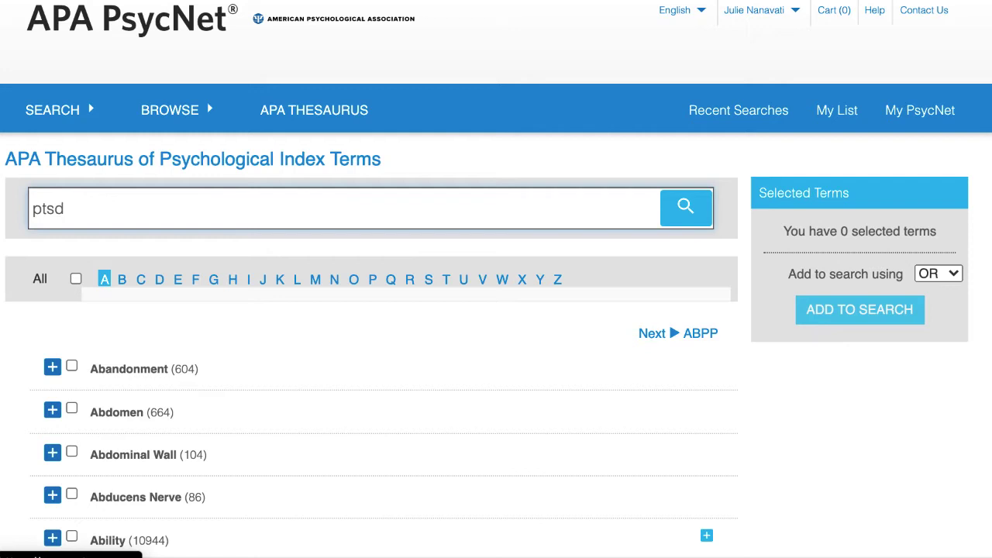
left_click(685, 222)
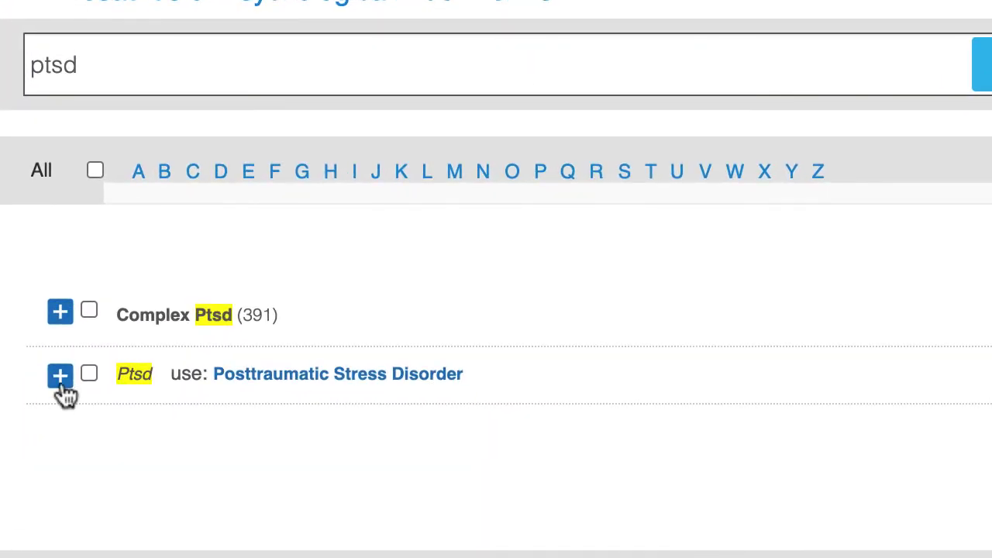
left_click(88, 375)
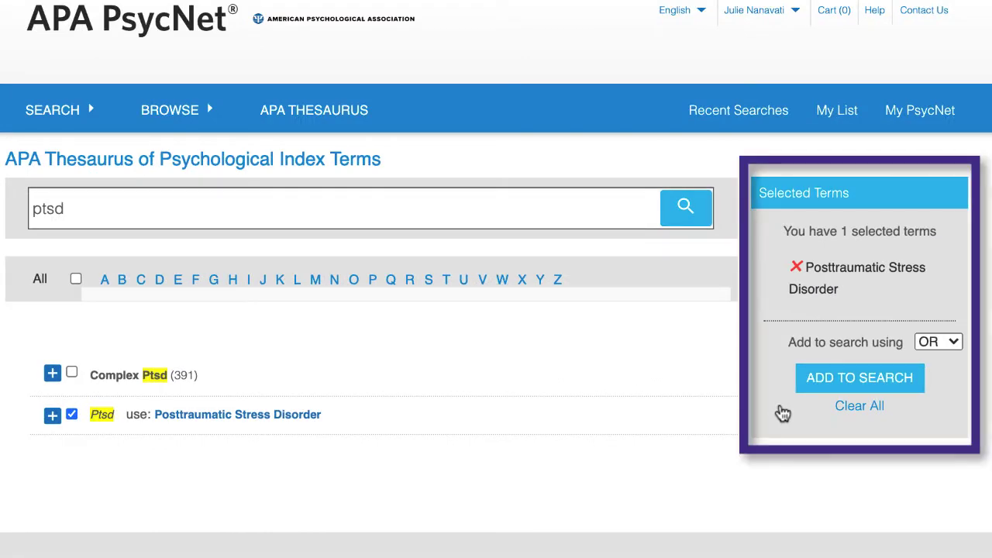
Add {Posttraumatic Stress Disorder} as an Index Terms row, then return to the Thesaurus
left_click(835, 384)
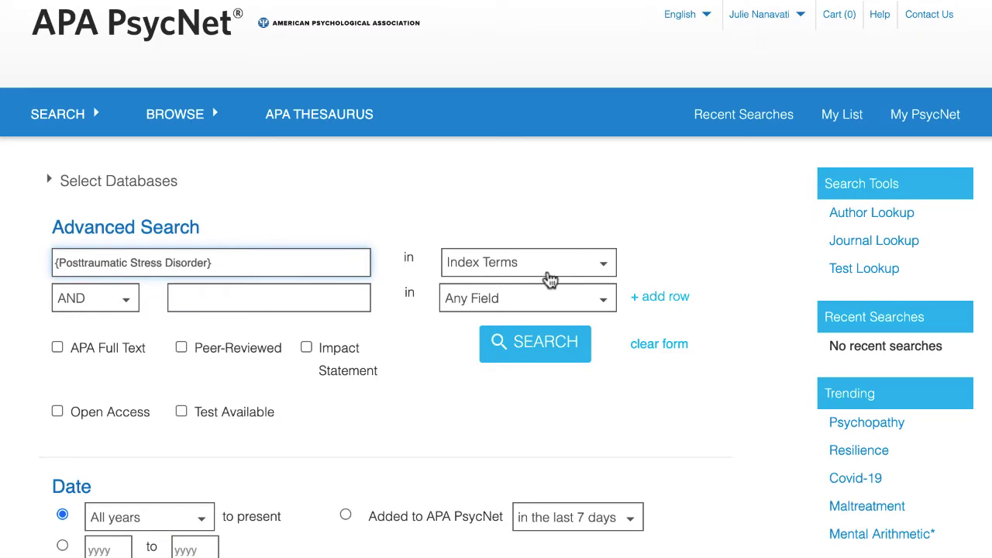
left_click(172, 295)
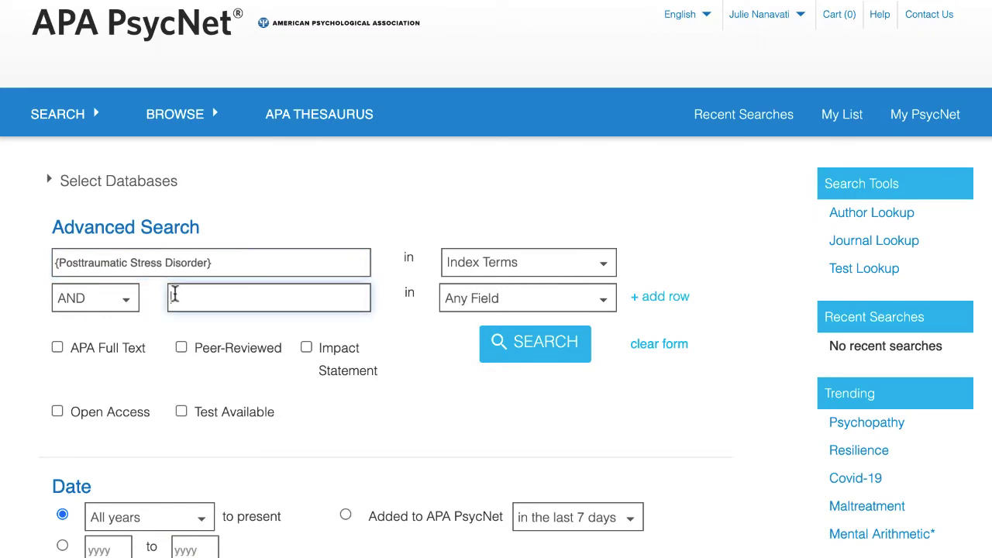
left_click(303, 122)
Look up 'telehealth' and review the Telemedicine entry (5773 postings) with its narrower and related terms
left_click(178, 215)
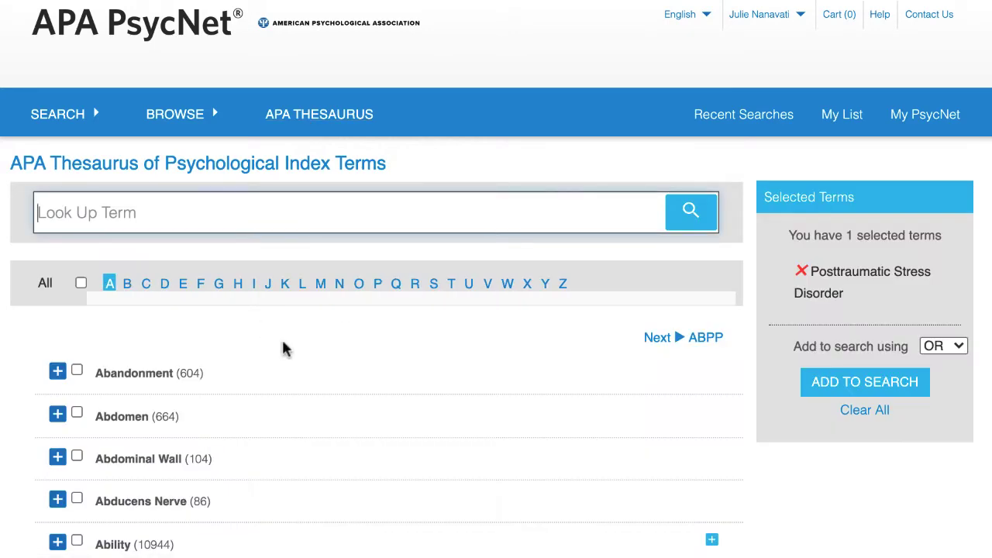
type("telehealth")
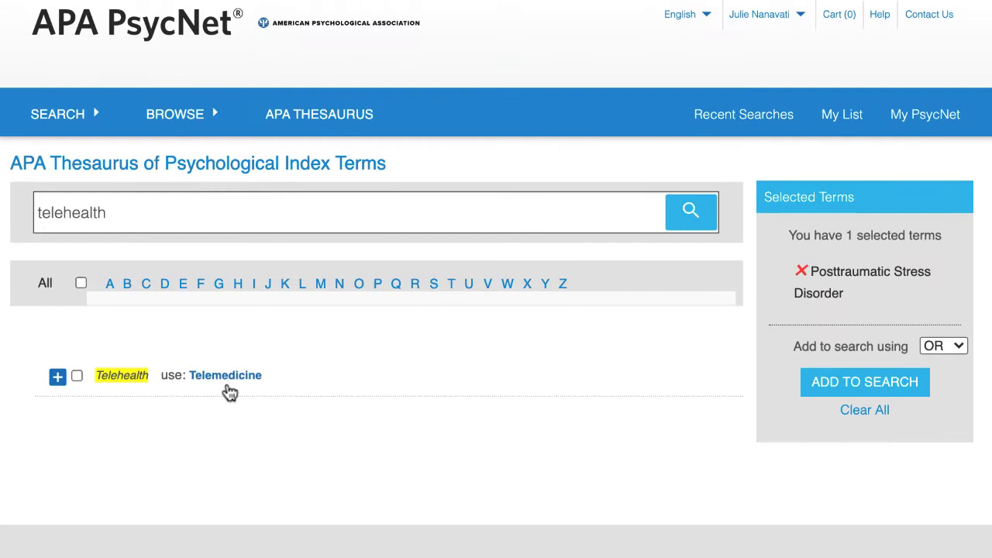
left_click(226, 377)
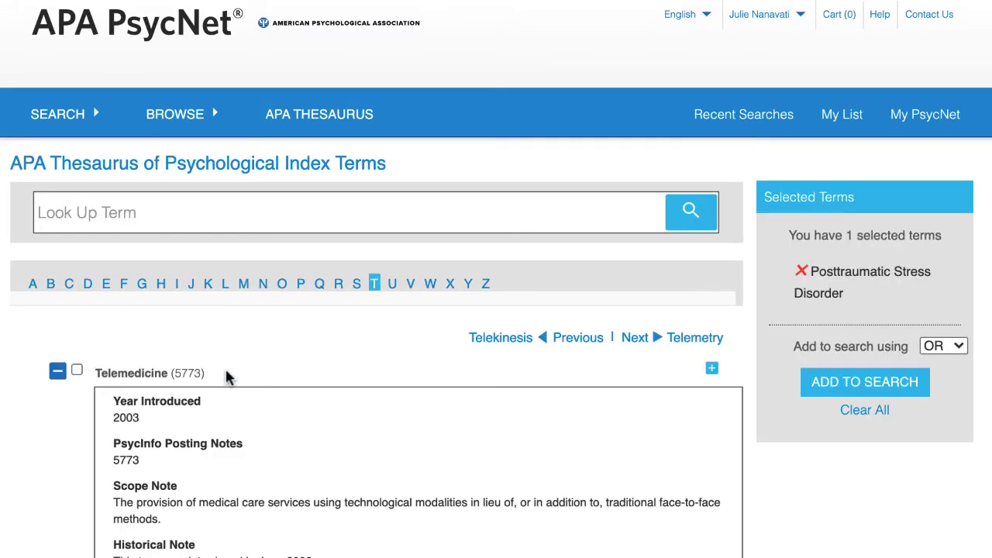
scroll(410, 422, "down", 3)
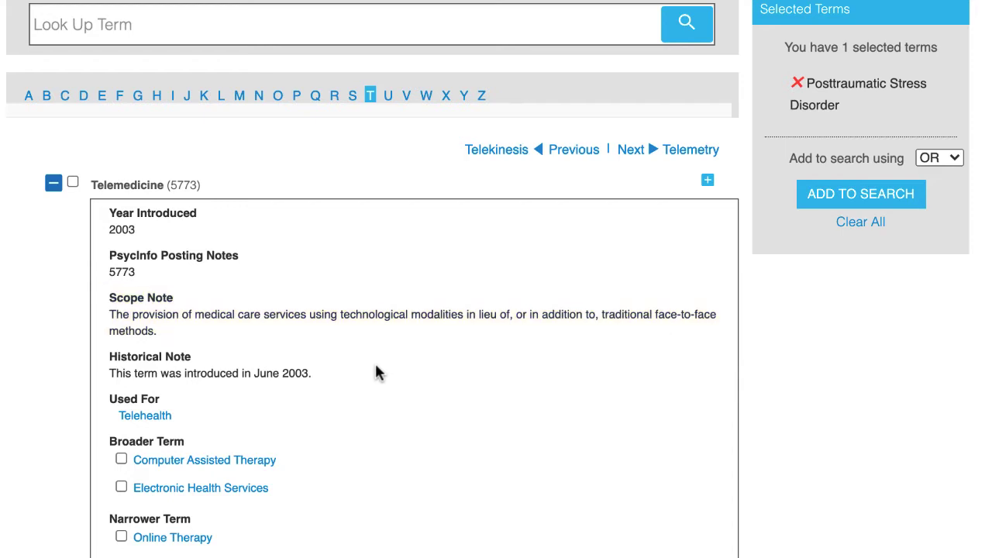
scroll(454, 445, "down", 3)
scroll(454, 445, "down", 4)
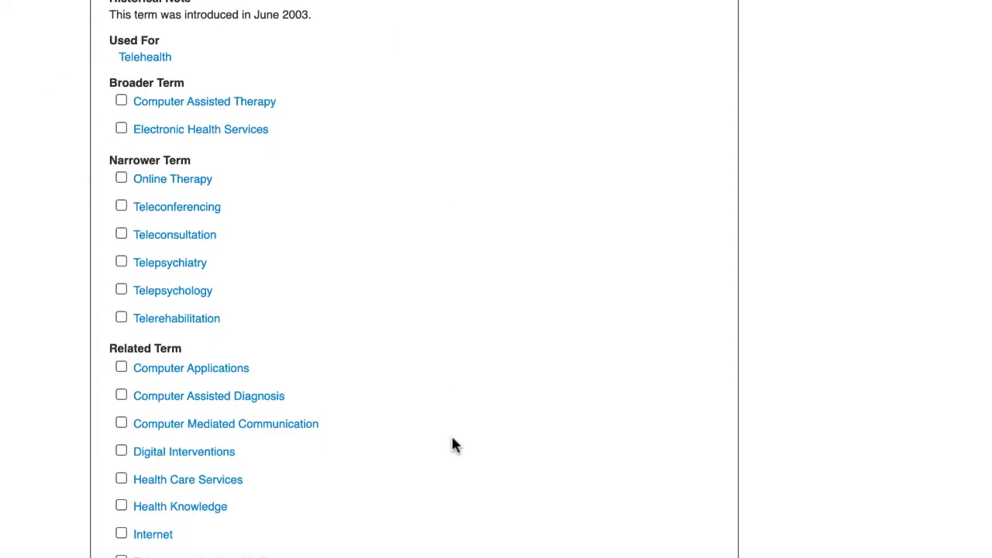
scroll(454, 445, "up", 1)
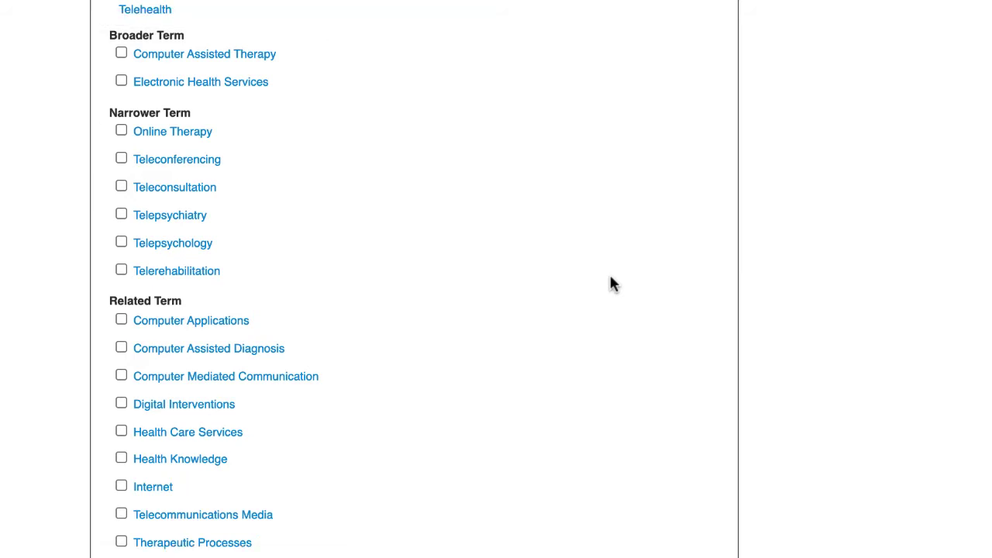
scroll(612, 285, "up", 10)
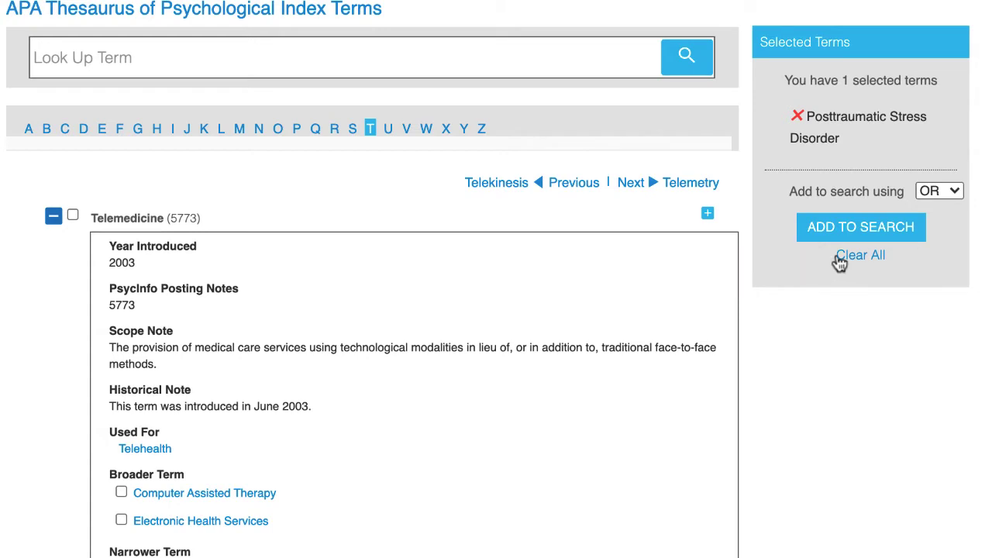
Clear the PTSD term and select Online Therapy, Telepsychiatry, Telepsychology and Telemedicine
left_click(834, 262)
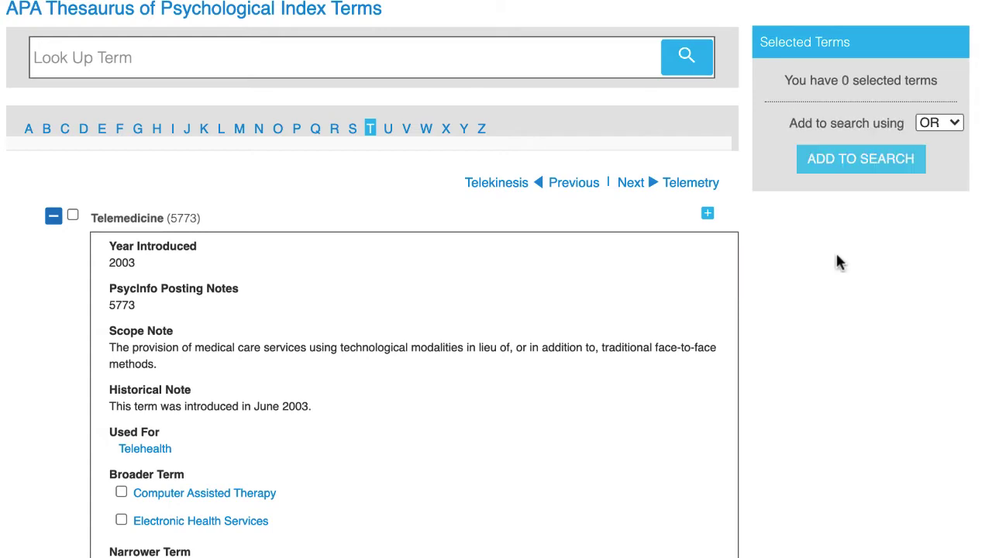
scroll(534, 431, "down", 8)
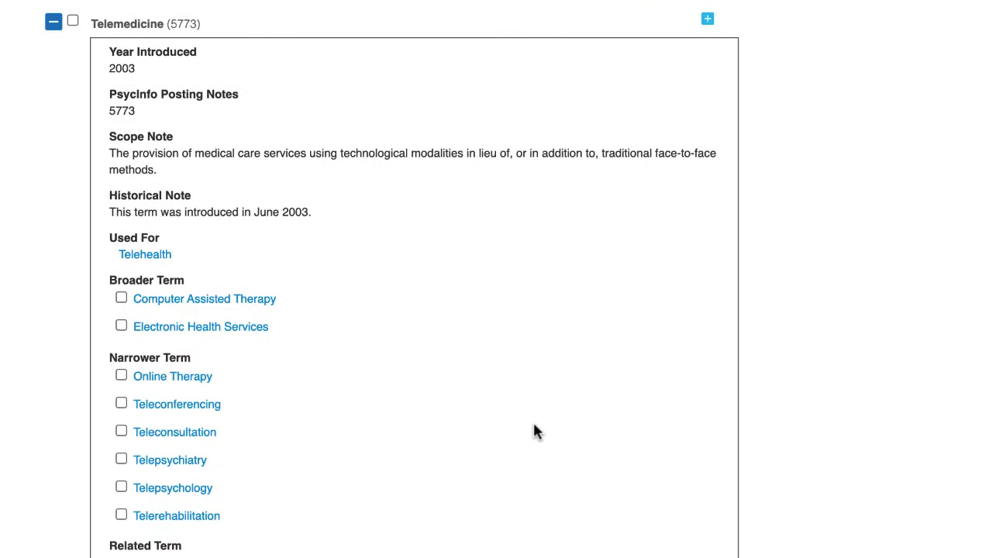
scroll(535, 431, "down", 1)
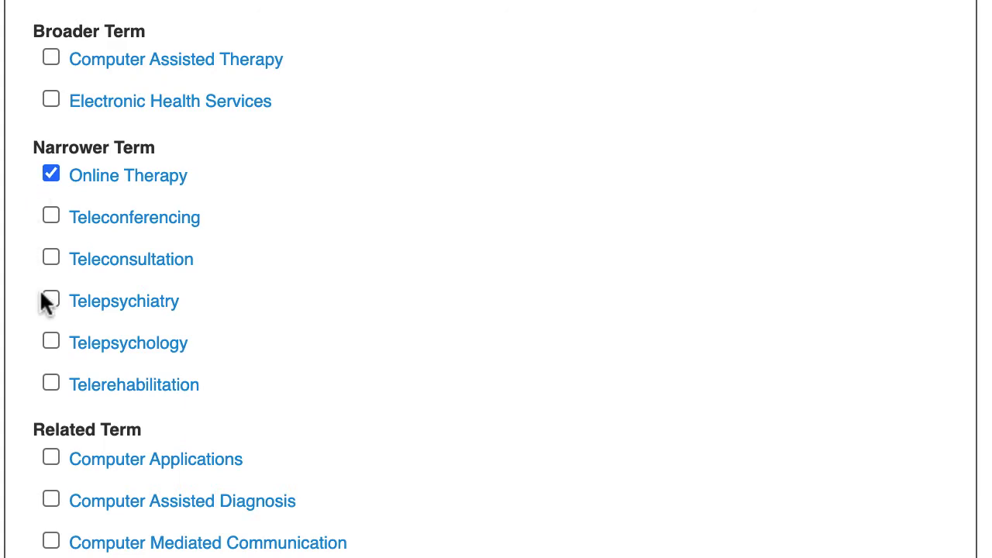
left_click(50, 341)
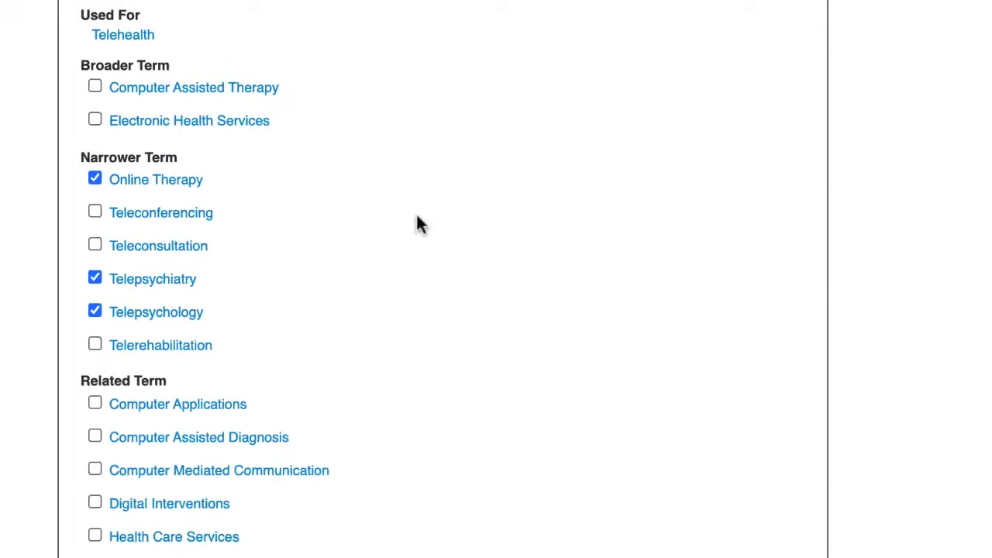
scroll(391, 220, "up", 3)
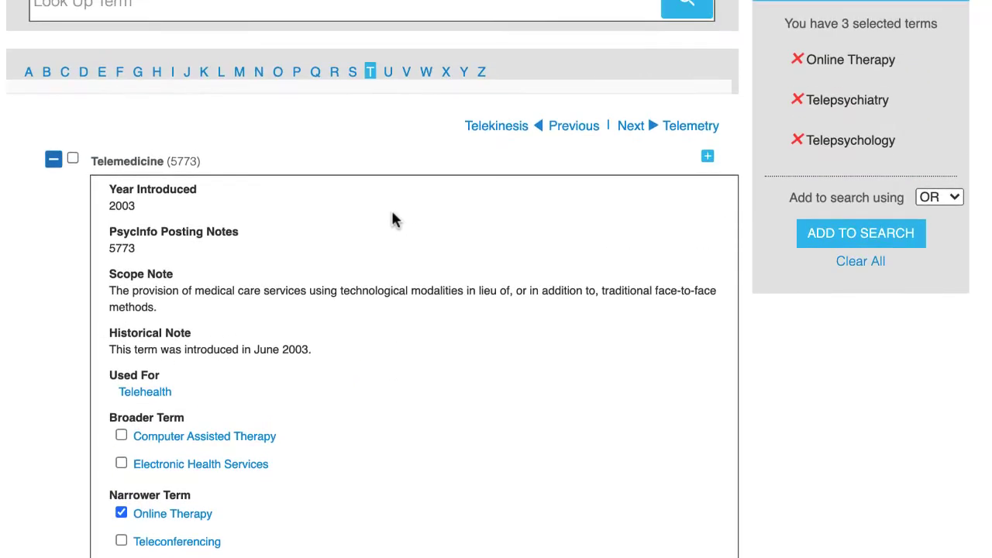
left_click(73, 158)
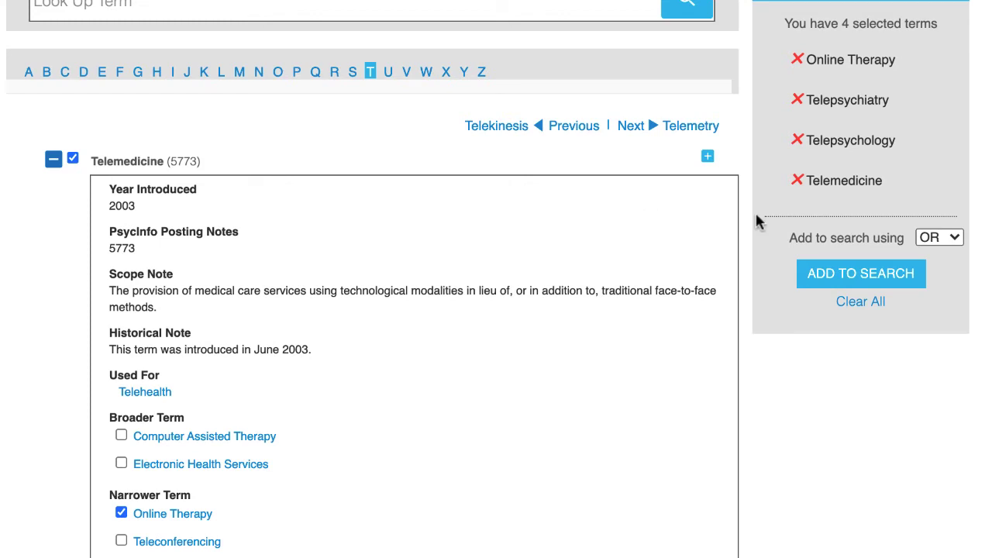
Send the four OR-joined telehealth terms to the second Index Terms row
left_click(816, 284)
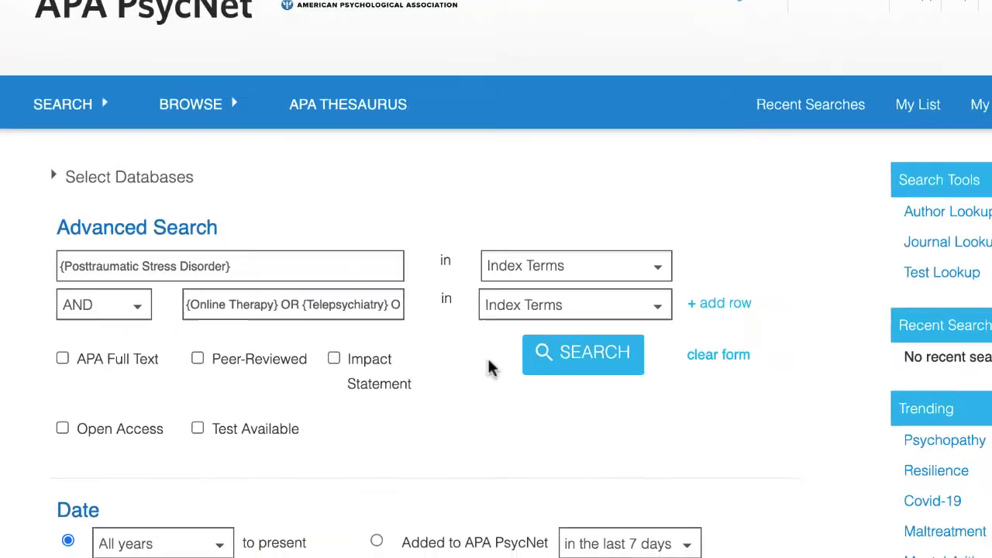
Run the PTSD-and-telehealth search and scroll through the 201 results
left_click(526, 348)
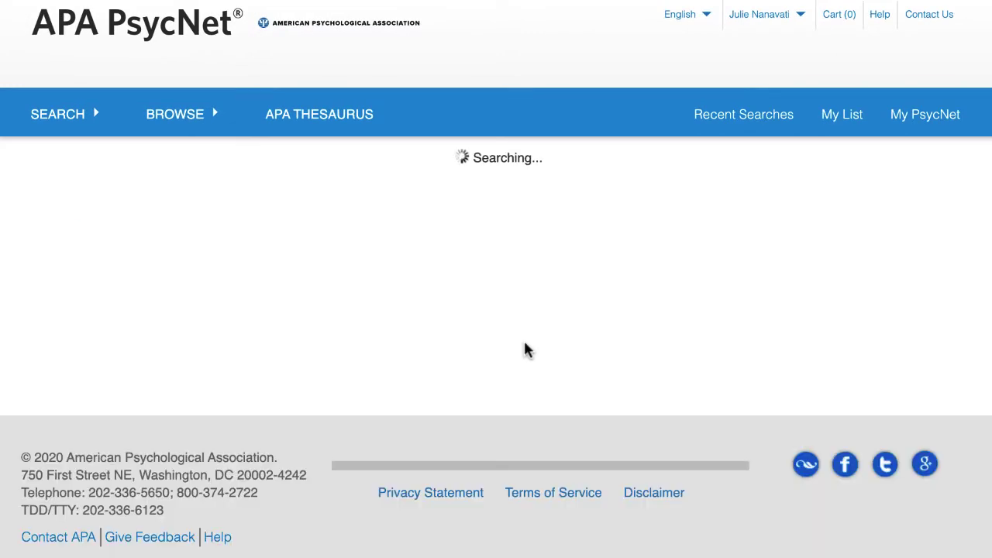
scroll(262, 358, "down", 6)
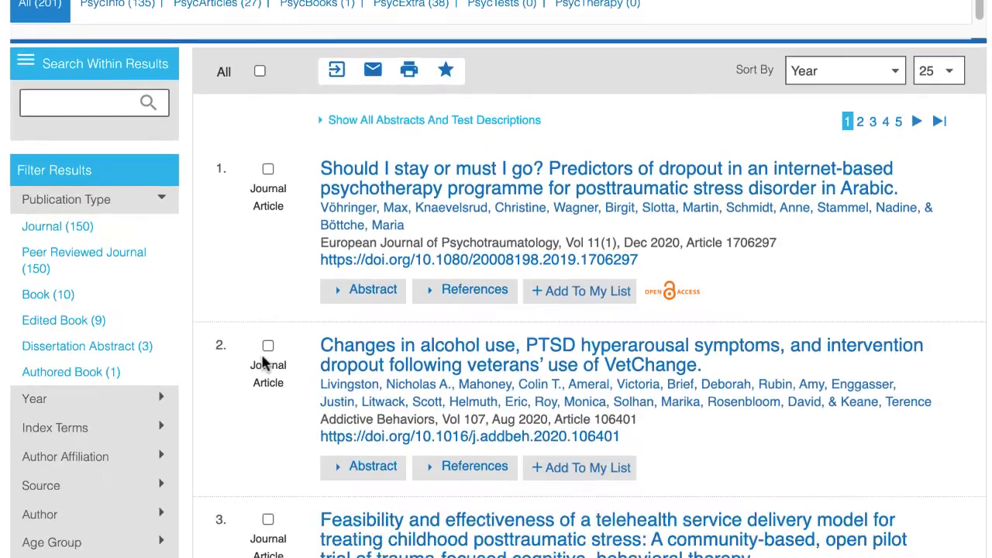
scroll(260, 352, "down", 10)
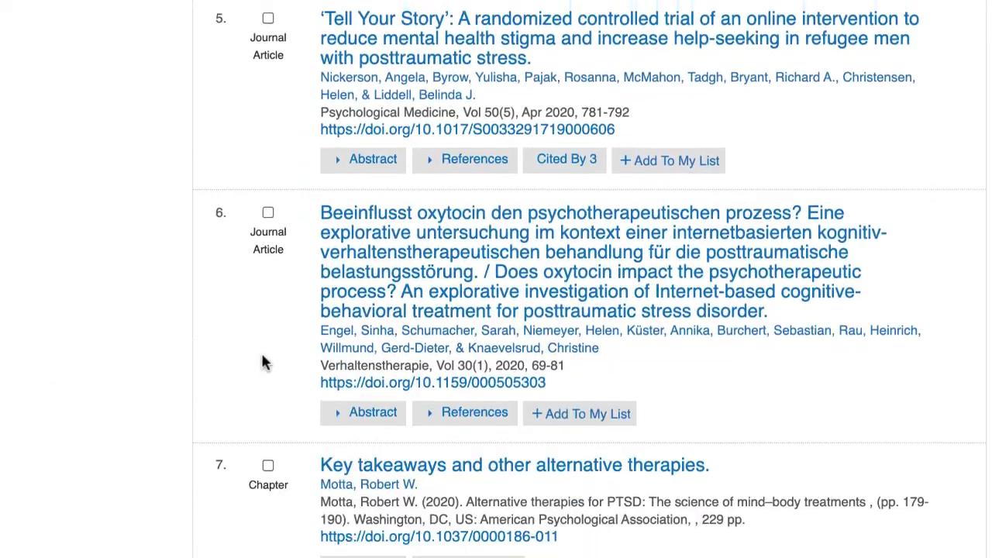
scroll(262, 360, "down", 10)
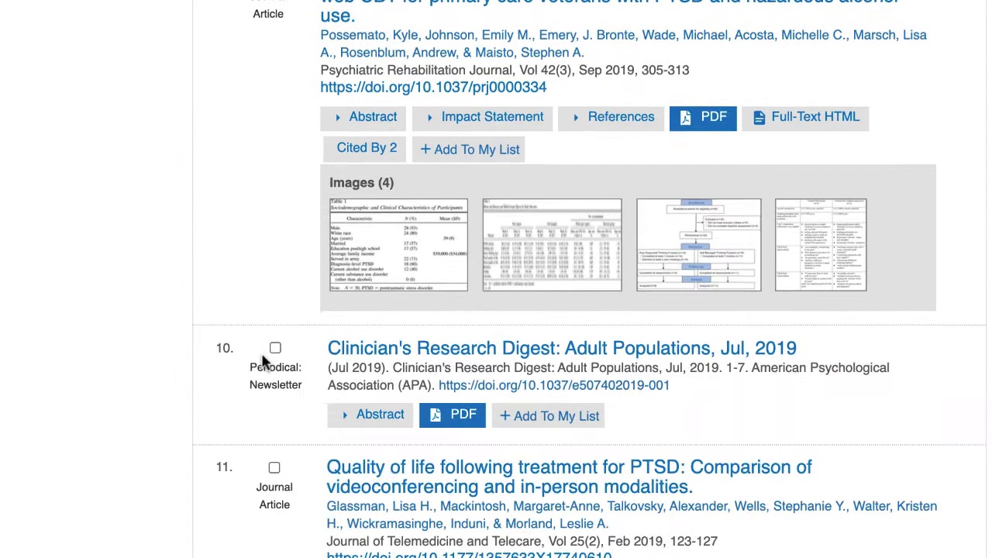
scroll(262, 362, "down", 1)
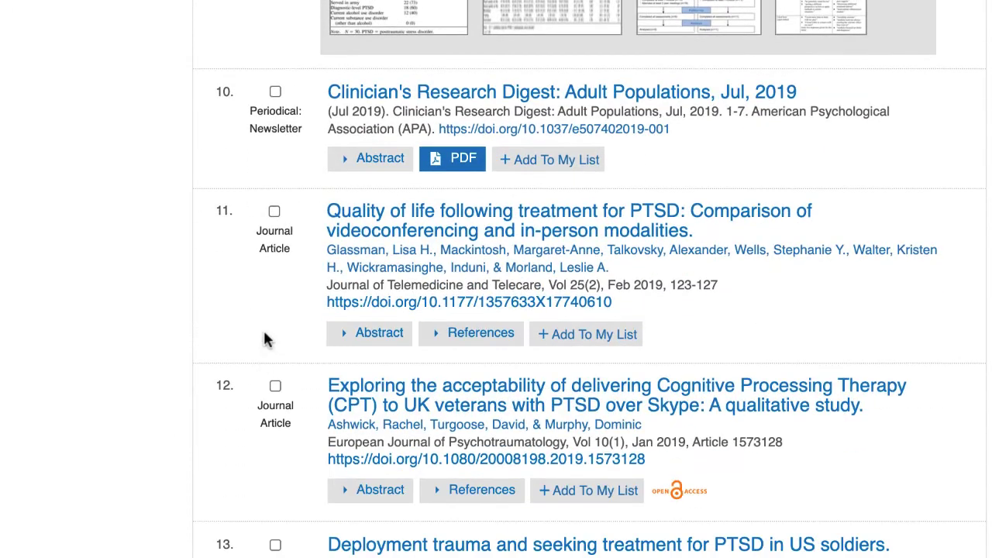
Open result 11, the videoconferencing quality-of-life PTSD article, and scroll to its index terms
left_click(400, 223)
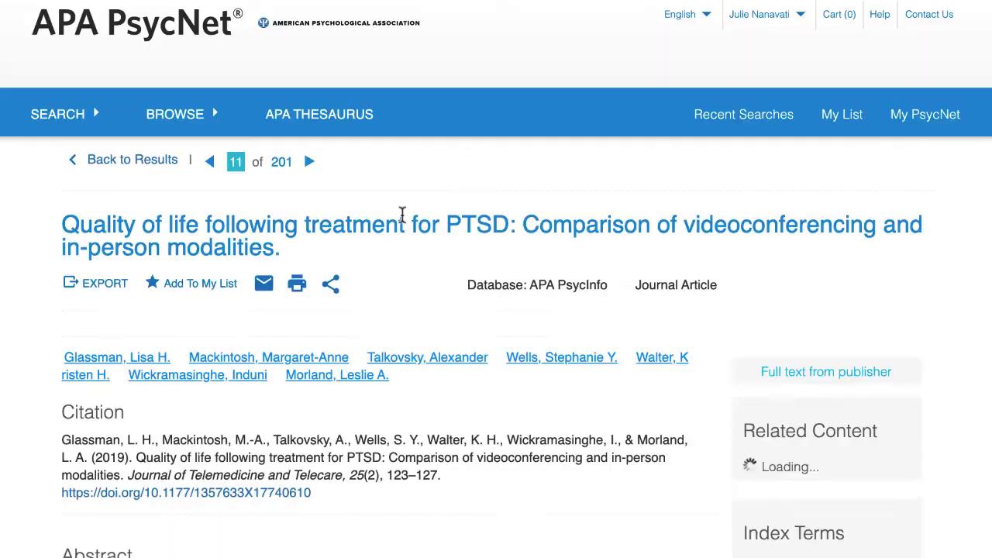
scroll(604, 465, "down", 1)
scroll(618, 505, "down", 20)
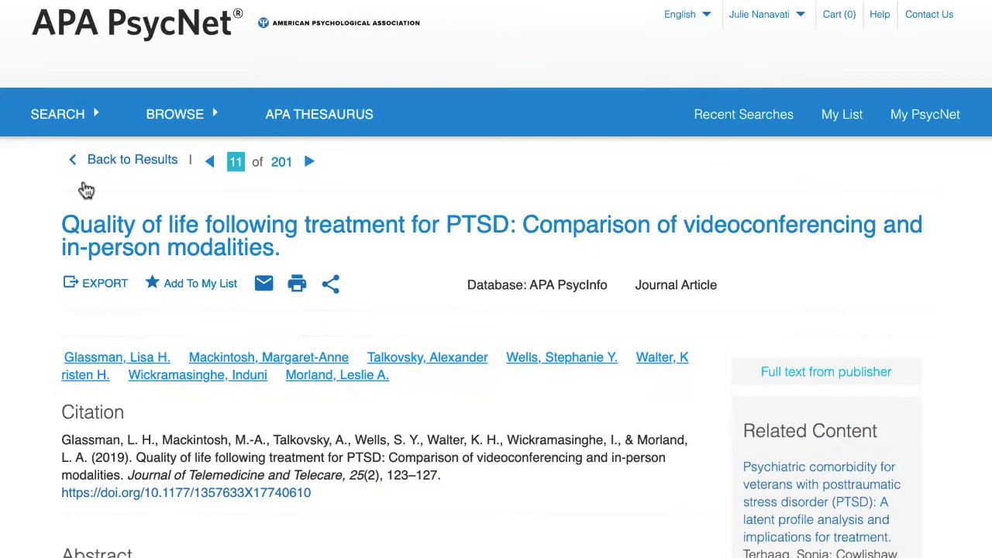
Return to the list of 201 search results
left_click(124, 159)
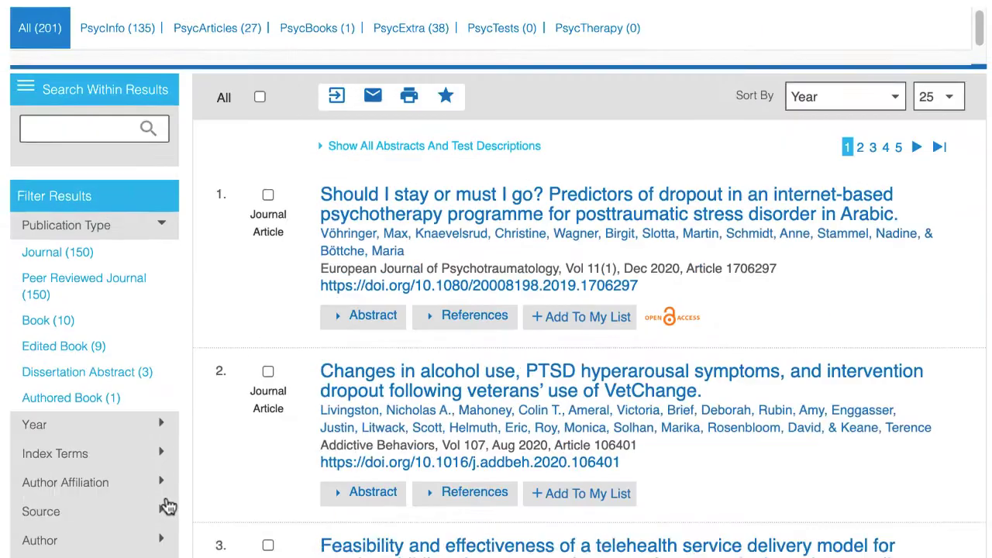
scroll(168, 506, "down", 3)
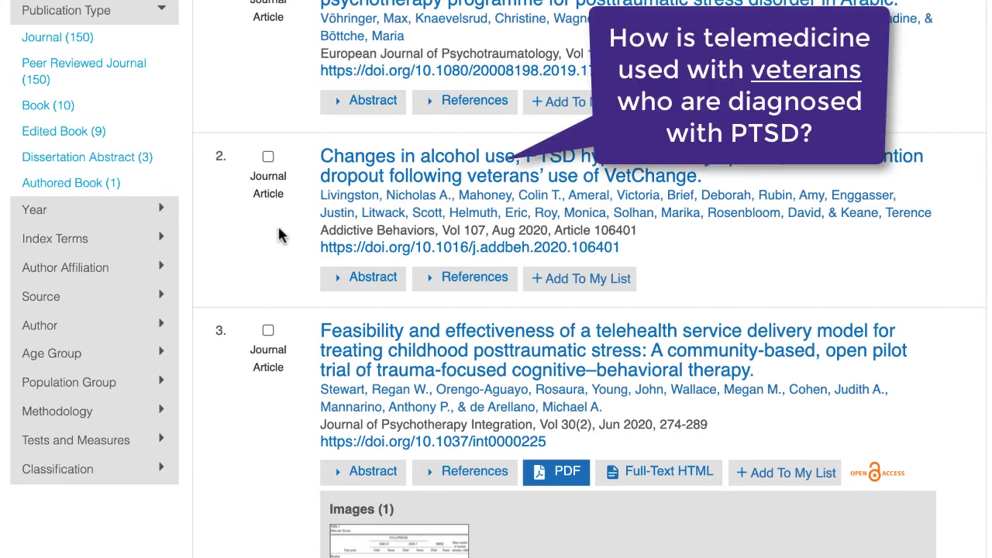
scroll(233, 78, "up", 6)
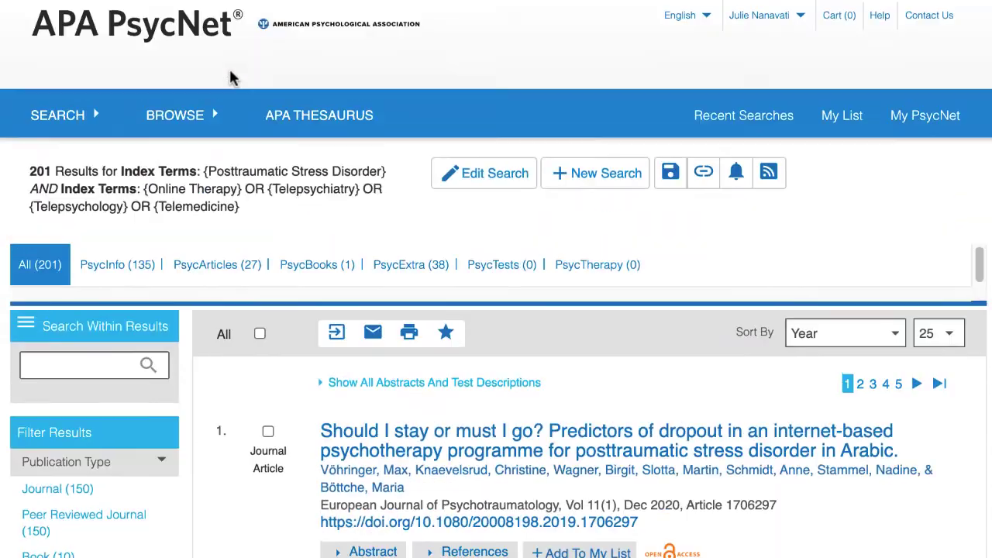
Edit the search and add an empty third row joined by AND
left_click(459, 180)
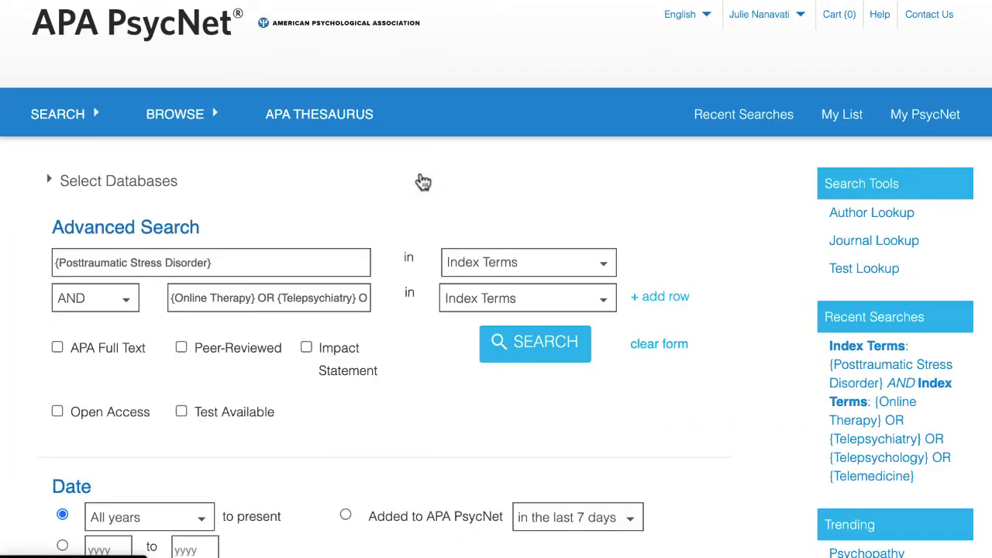
left_click(658, 299)
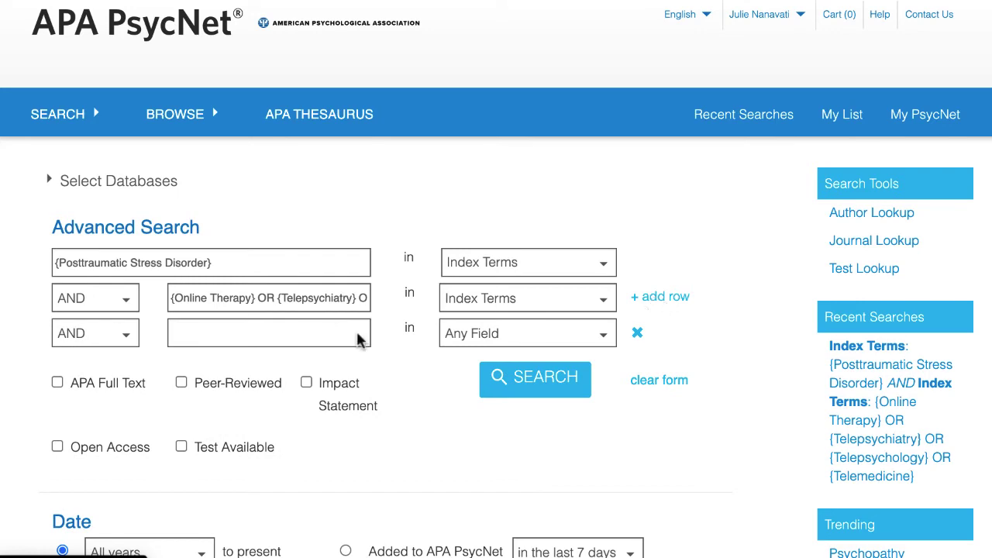
left_click(176, 332)
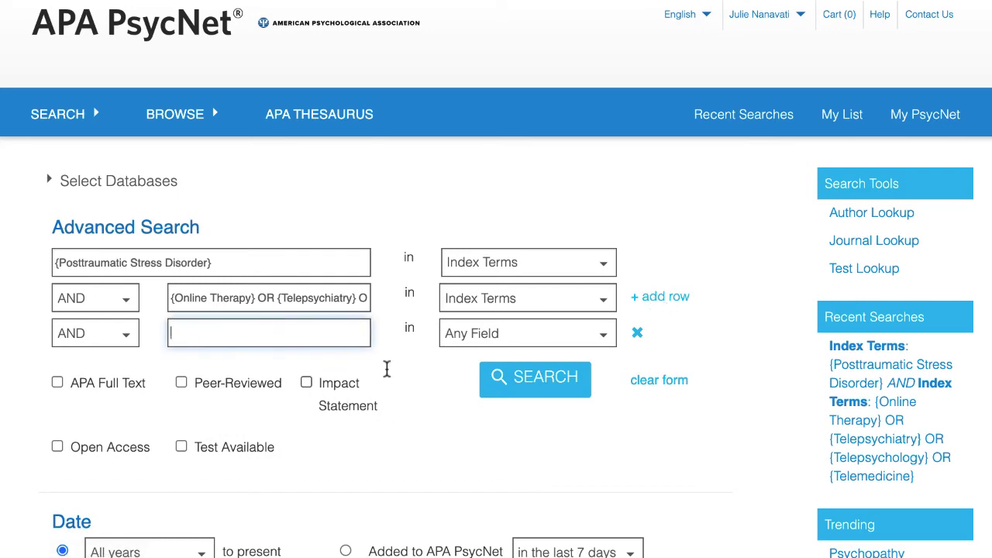
Look up 'veterans', select only Military Veterans, and add it as the third Index Terms row
left_click(268, 123)
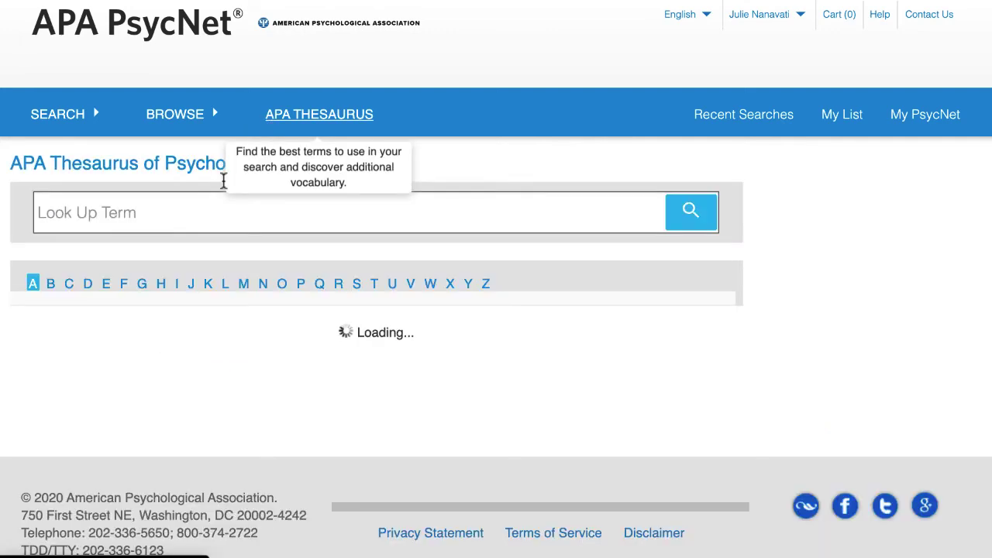
left_click(157, 220)
type("veterans")
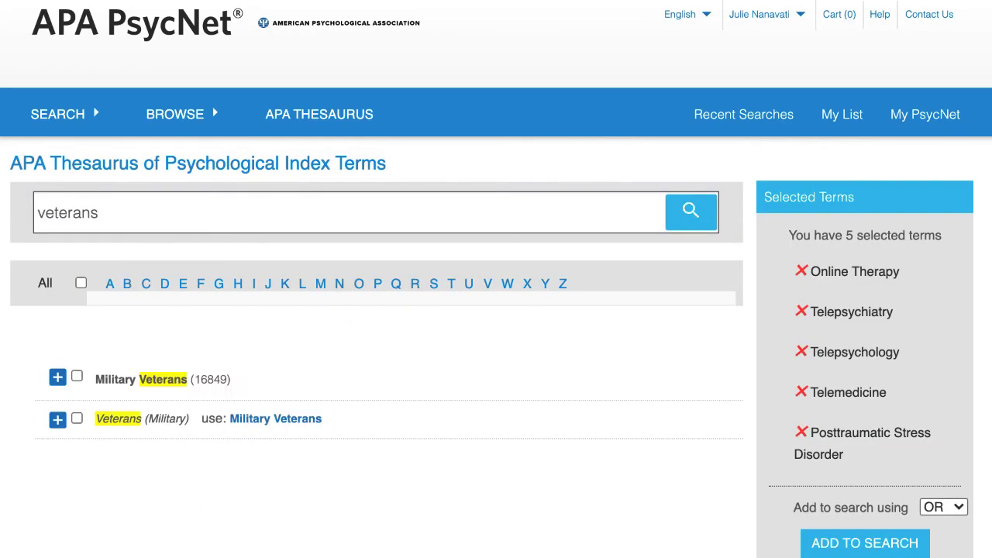
scroll(688, 483, "down", 1)
scroll(687, 488, "down", 3)
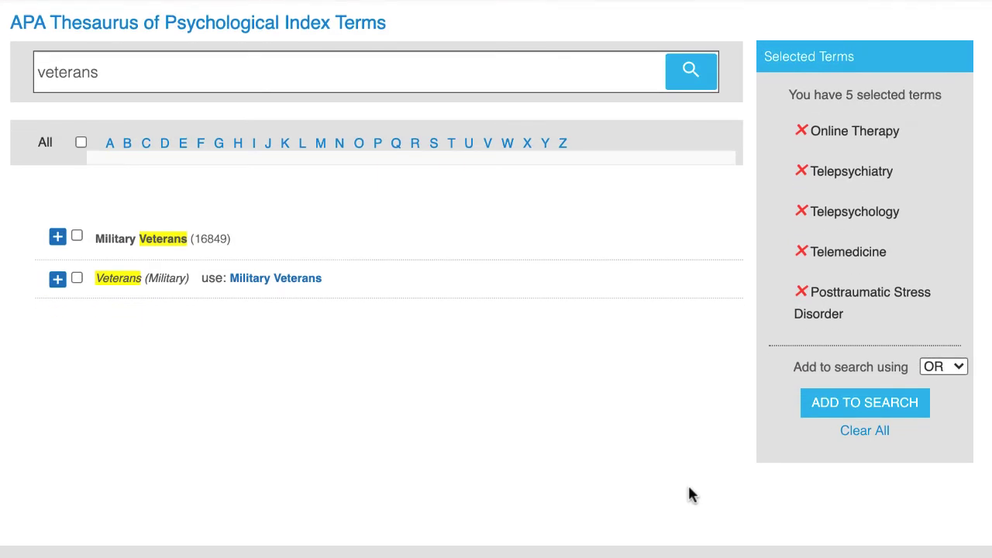
left_click(860, 431)
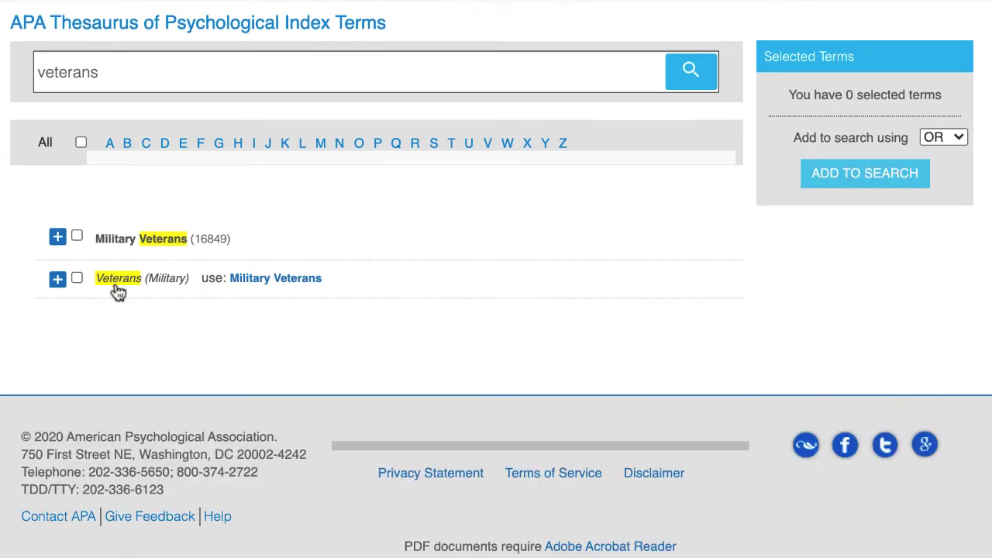
left_click(77, 236)
left_click(845, 230)
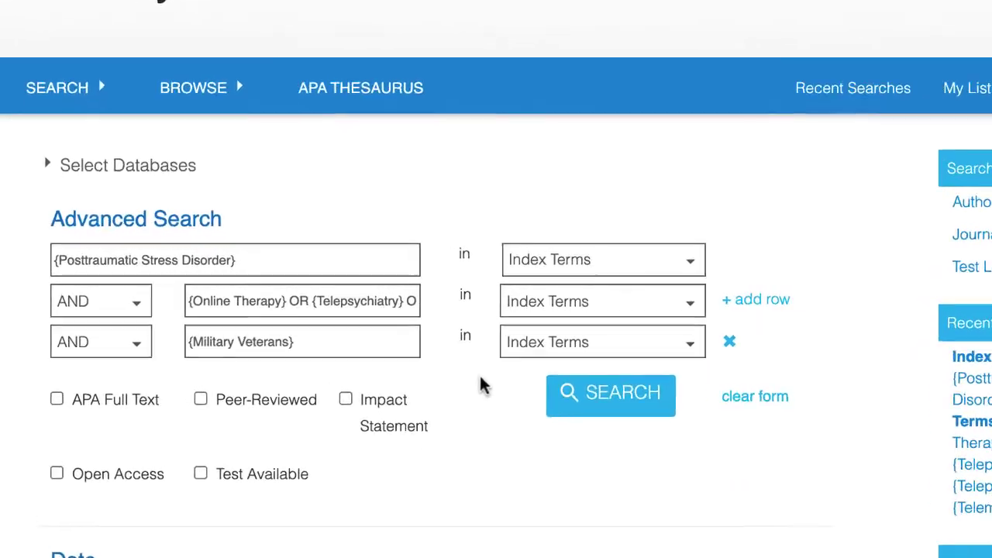
Prefix the second search row with '(video conferencing) OR' ahead of {Online Therapy}
left_click(225, 308)
type("video conferenc")
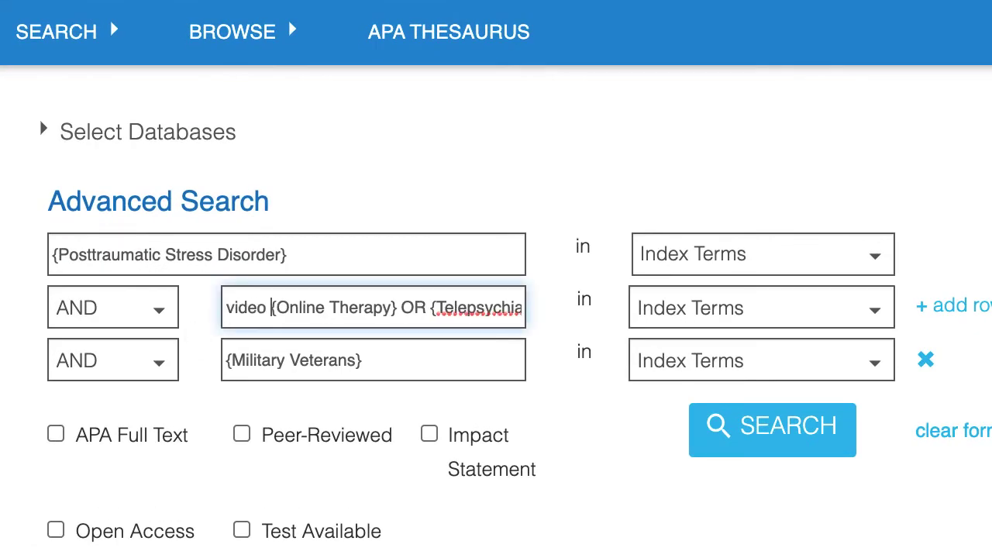
type("ing)")
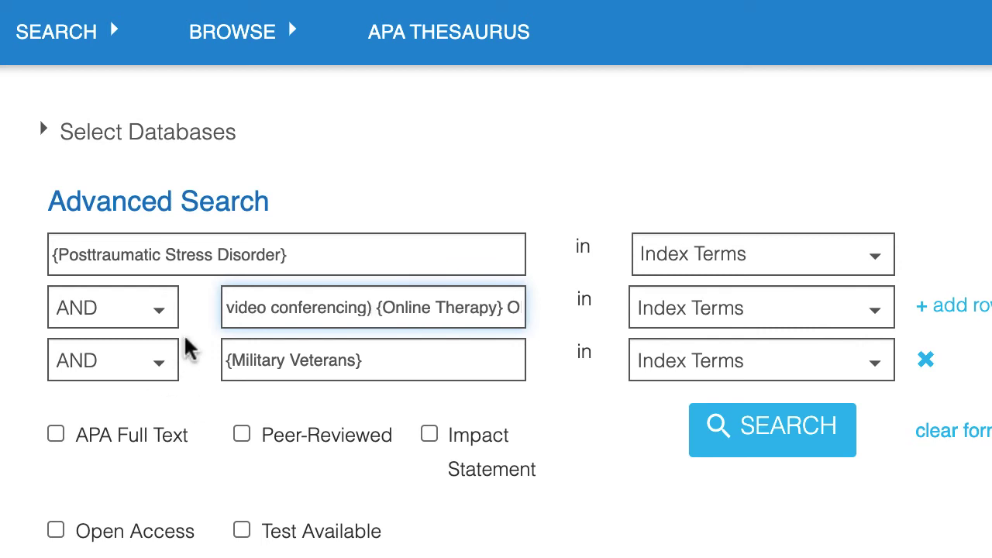
left_click(225, 307)
type("(")
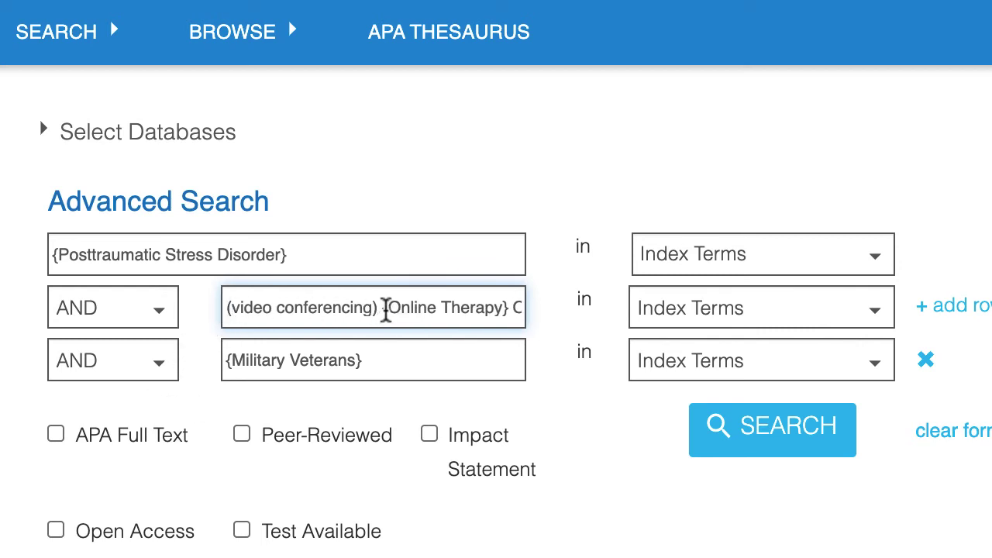
left_click(383, 307)
type("OR")
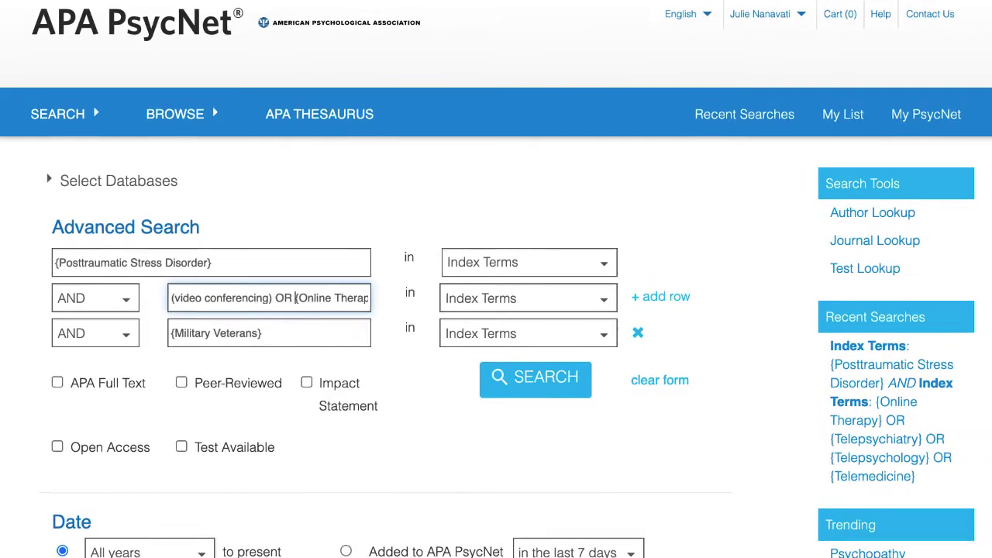
Run the revised PTSD, telehealth and Military Veterans search and scroll the 85 results
left_click(517, 378)
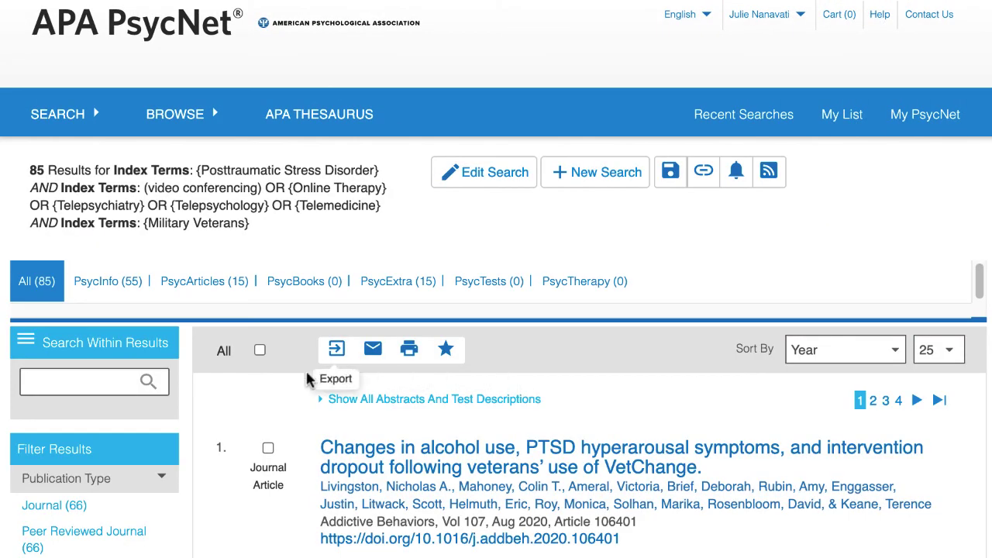
scroll(243, 392, "down", 2)
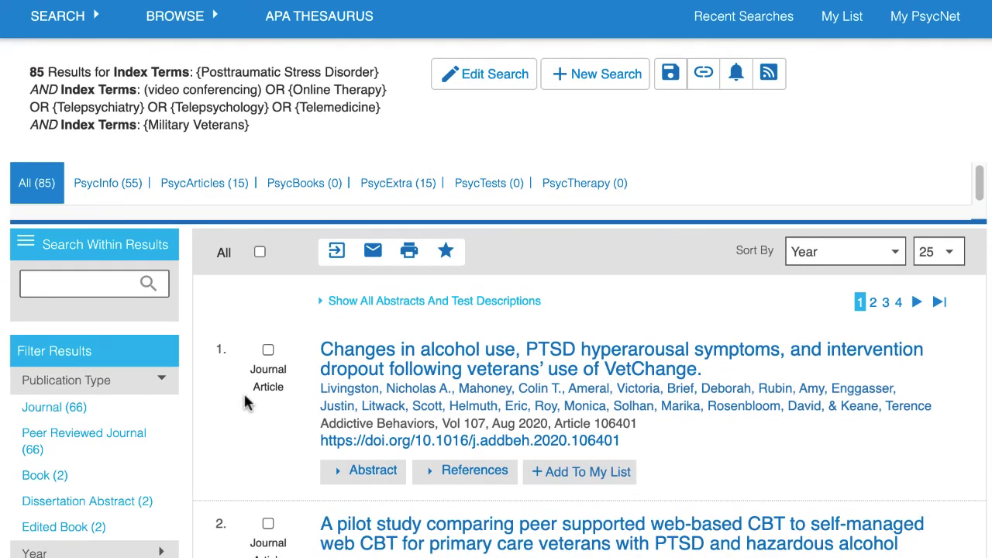